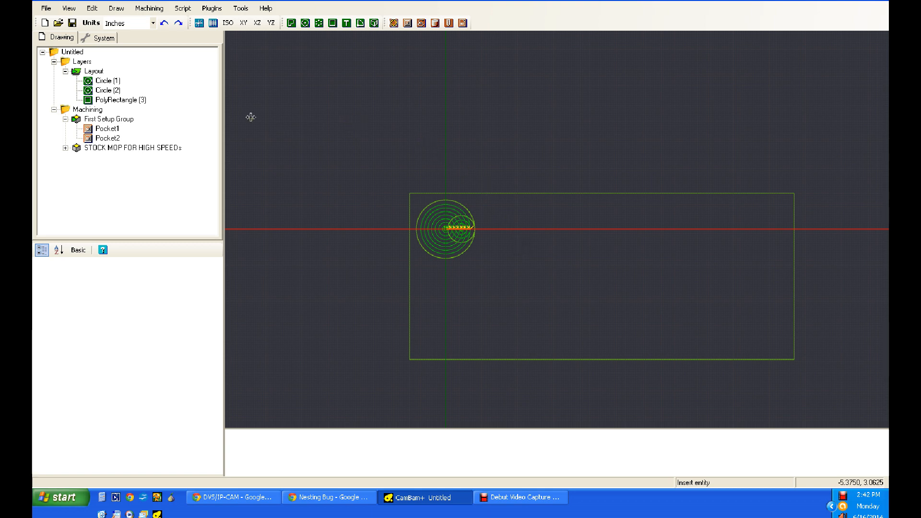
Set the nest method of the First Setup Group to Grid
click(121, 120)
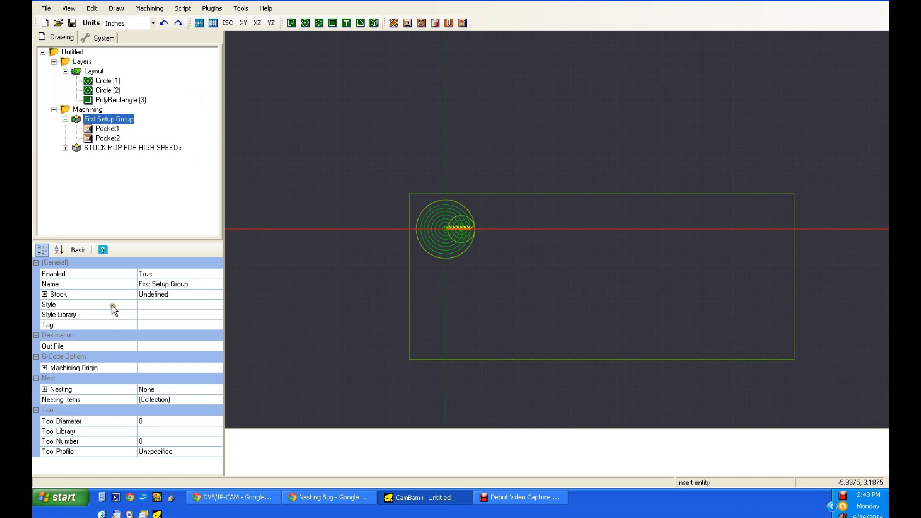
click(44, 390)
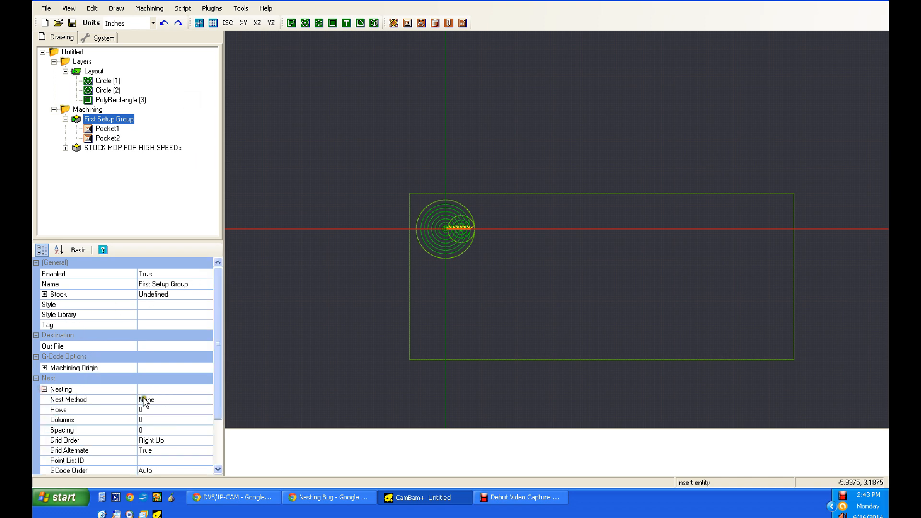
click(200, 403)
click(206, 400)
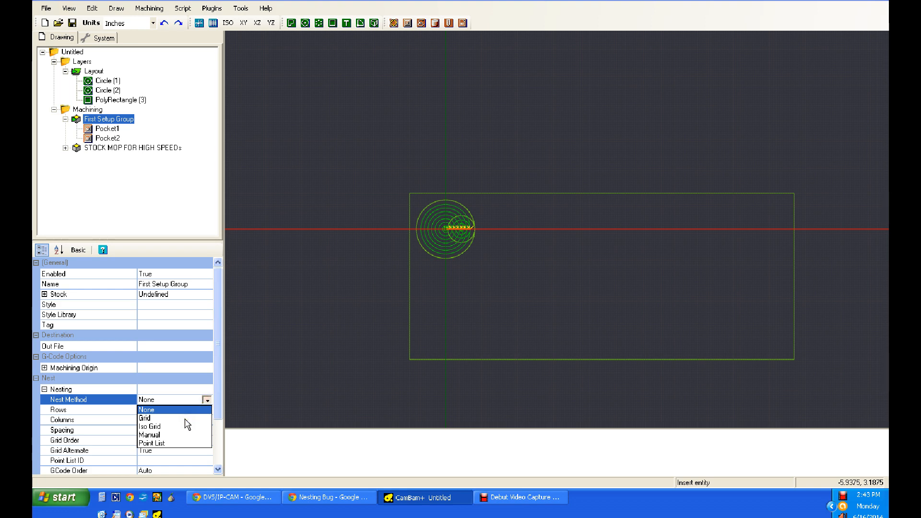
click(144, 417)
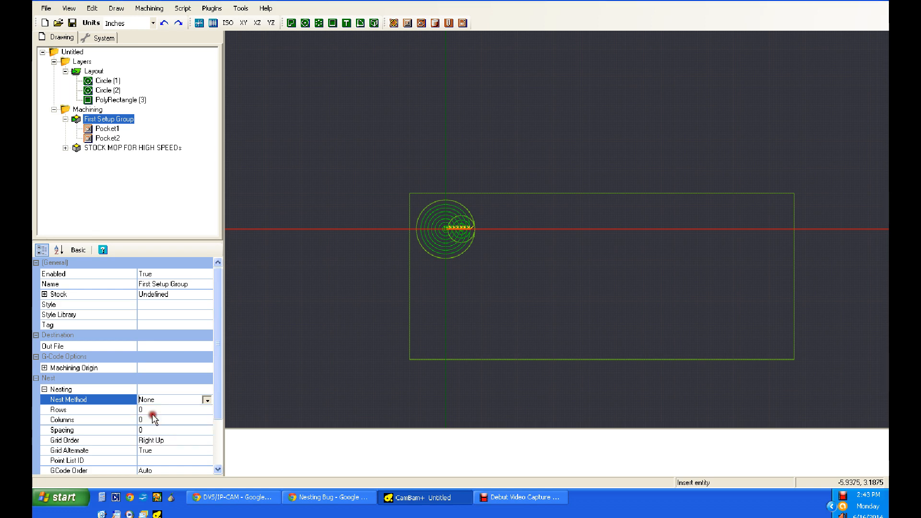
Set the First Setup Group's grid nesting to 2 rows, 5 columns and a spacing of 0.25
click(154, 411)
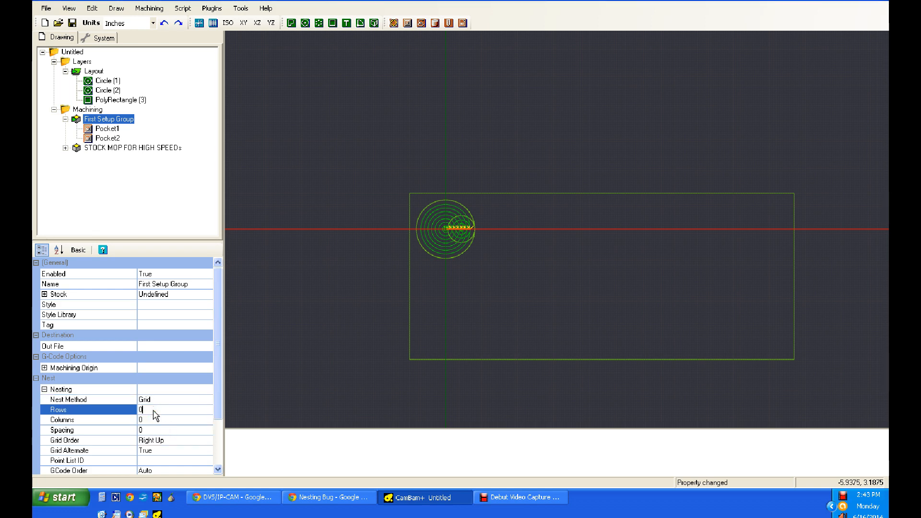
click(154, 410)
key(BackSpace)
text(2)
click(152, 420)
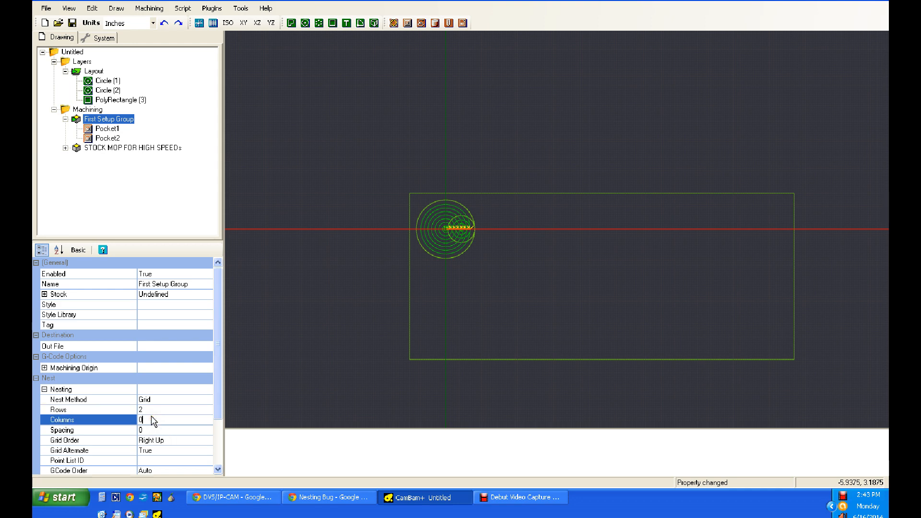
text(5)
click(151, 430)
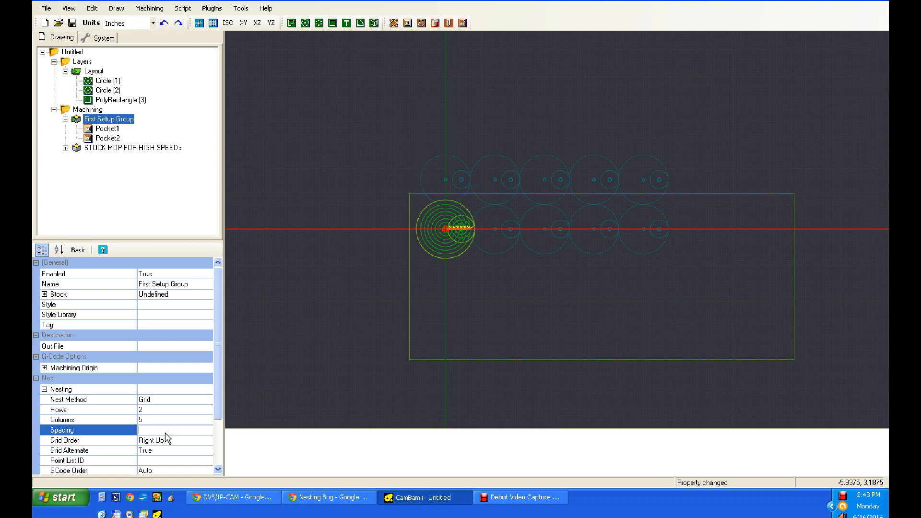
text(.25)
click(166, 401)
click(166, 411)
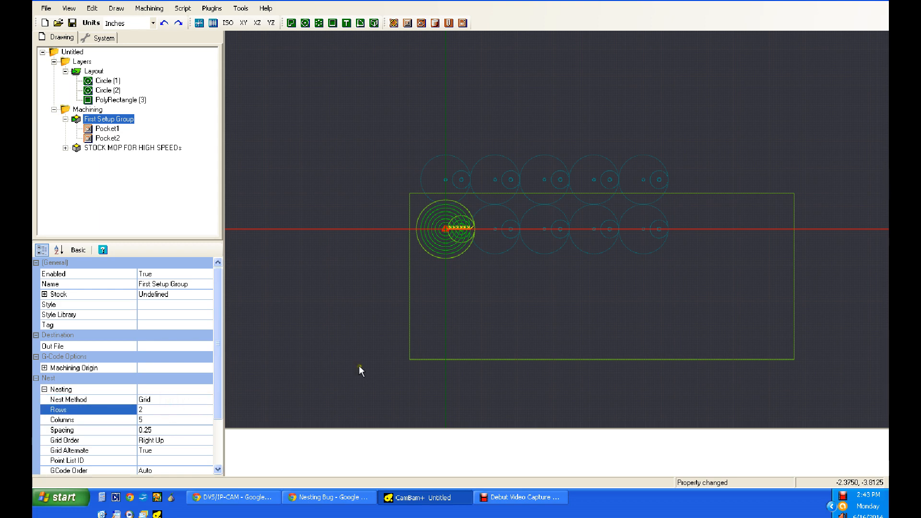
Change the First Setup Group's nesting grid order to Right Down and regenerate the toolpaths
click(100, 120)
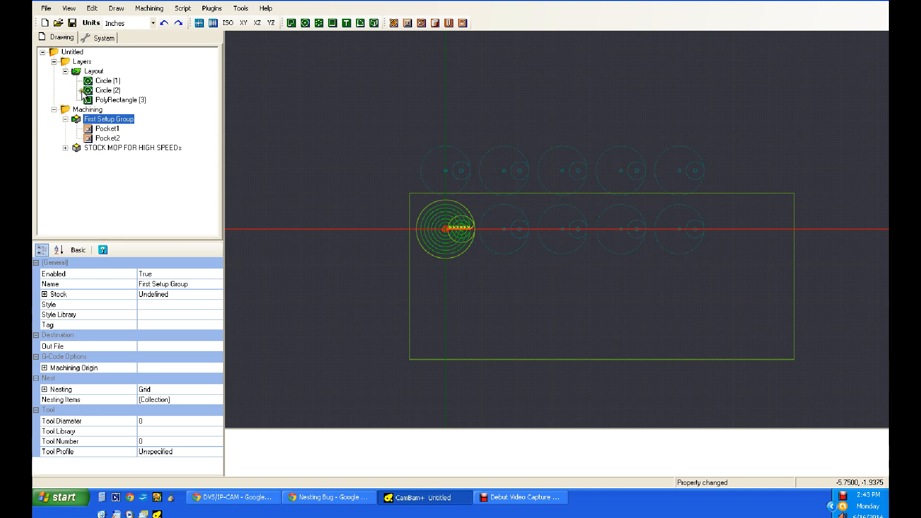
click(44, 389)
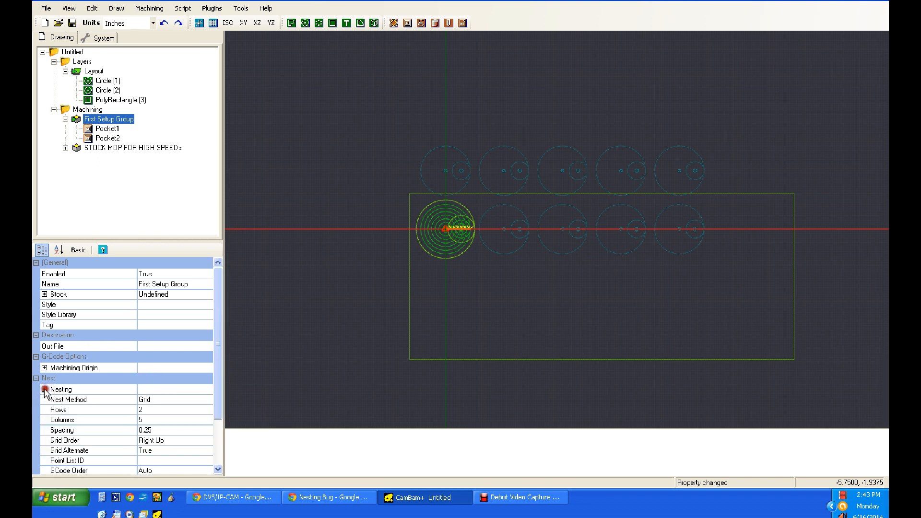
click(180, 441)
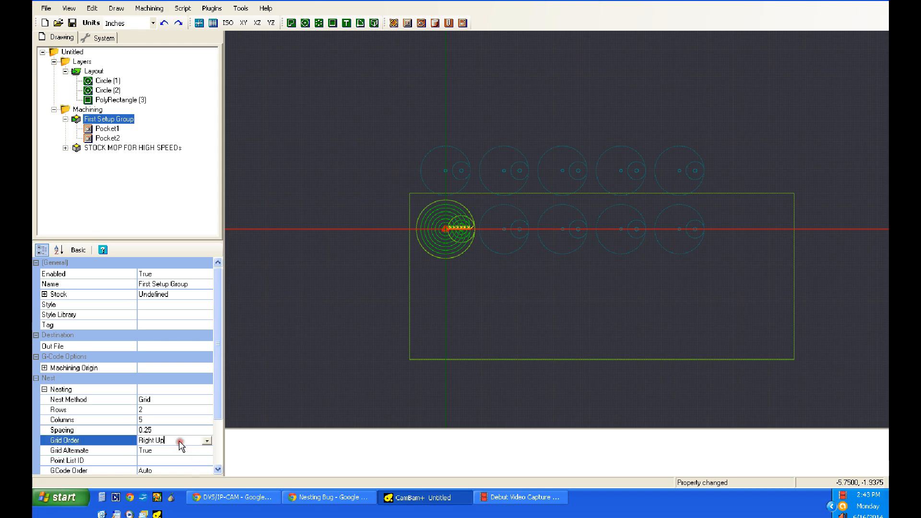
click(206, 440)
click(159, 381)
click(197, 408)
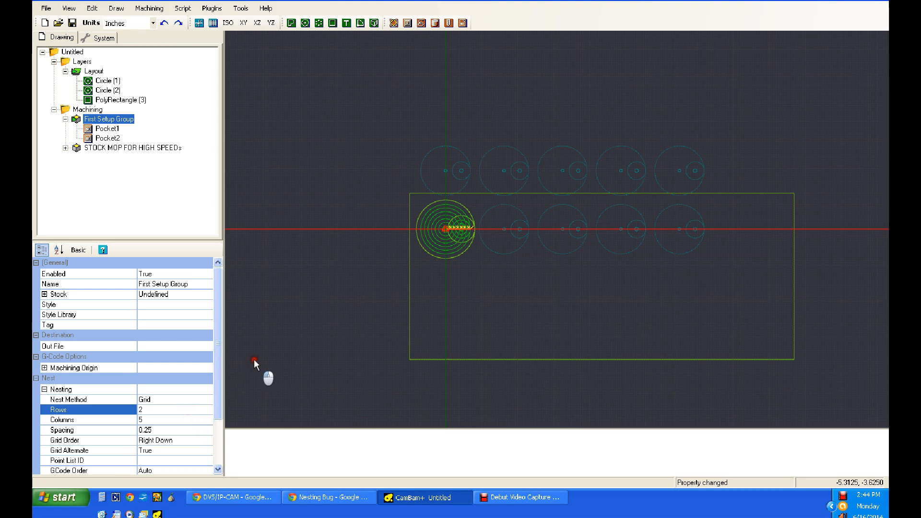
key(ctrl+t)
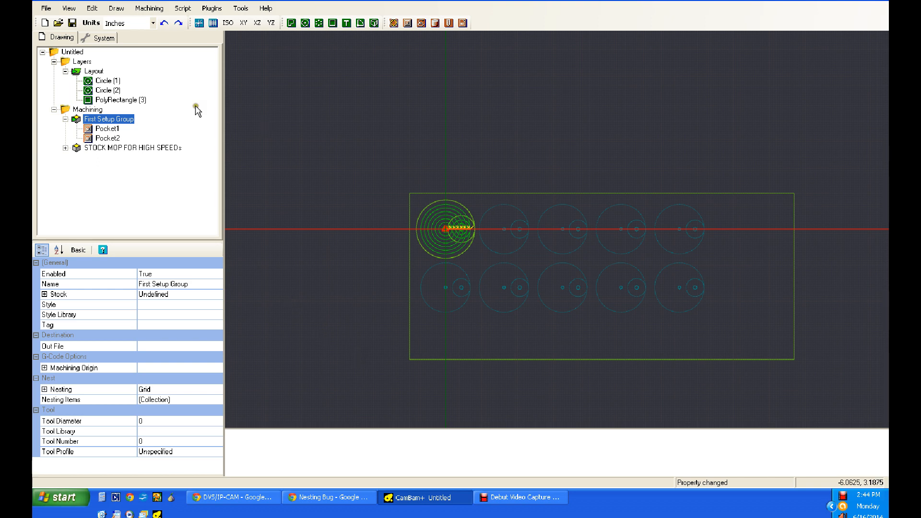
Disable Pocket1 temporarily, check the First Setup Group's nest layout without it, and enable Pocket1 again
click(107, 128)
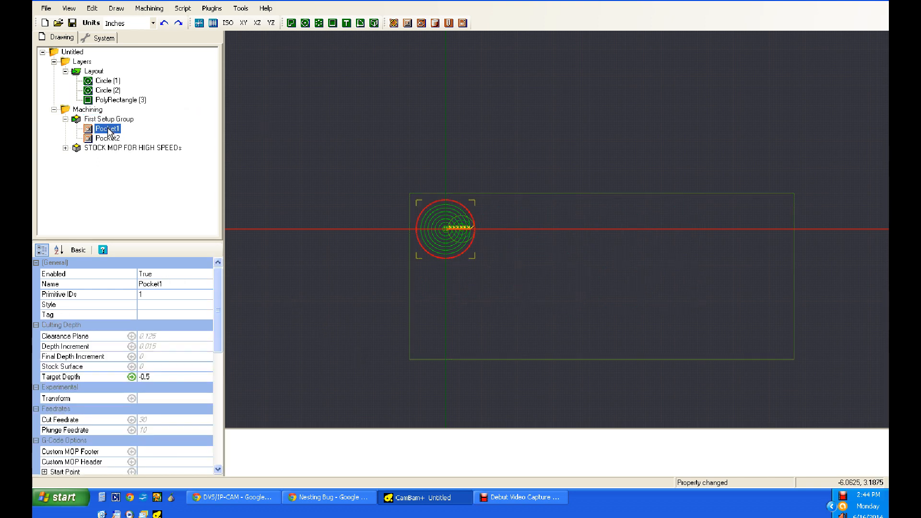
key(space)
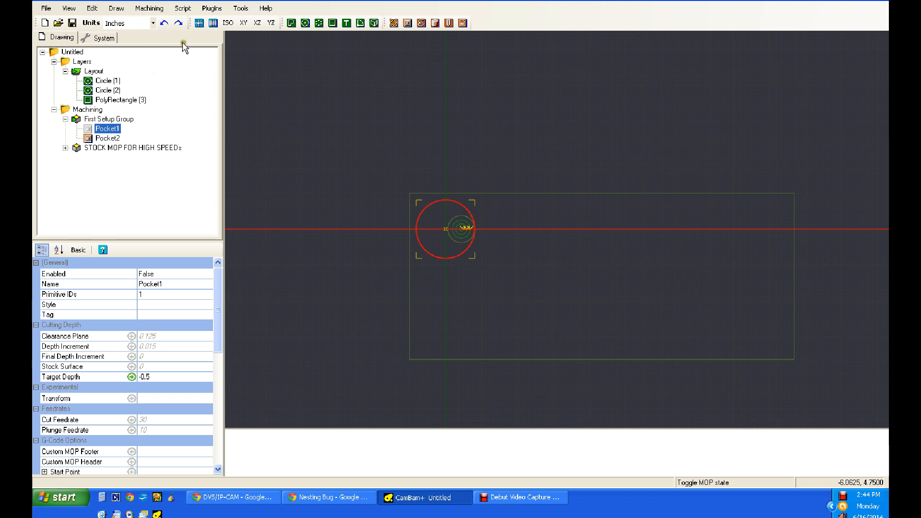
click(126, 119)
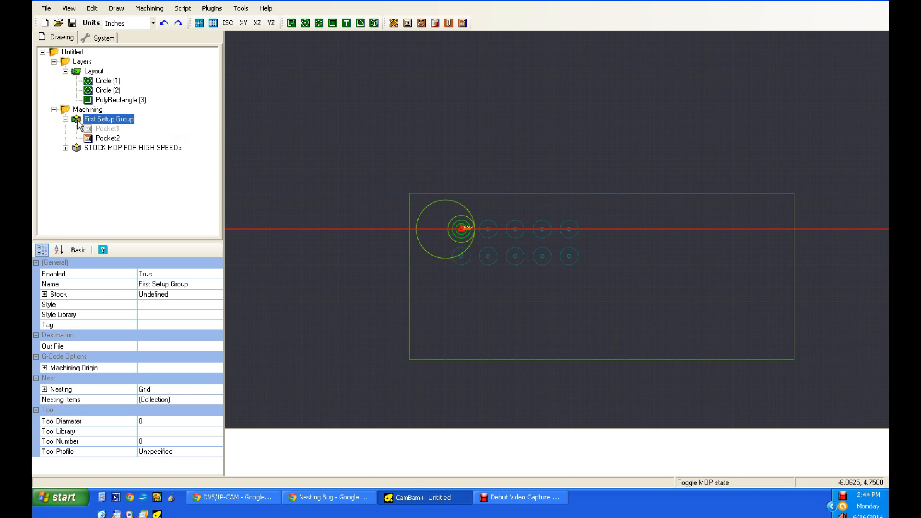
click(108, 129)
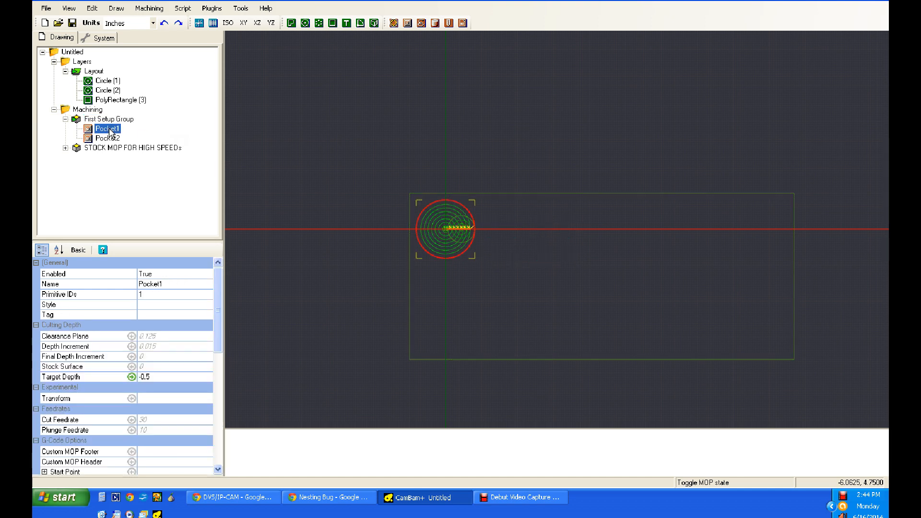
click(115, 120)
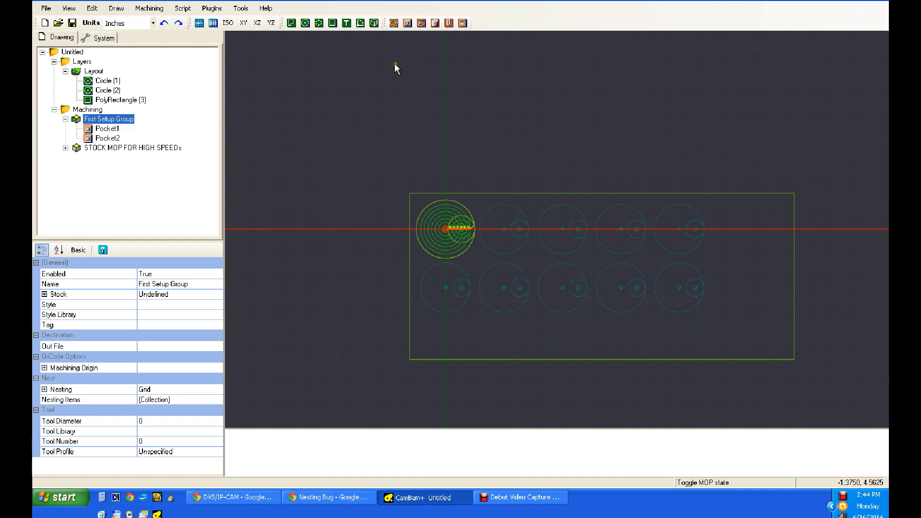
Draw a point list with a point at the centre of each nested copy, plus one extra point near the rectangle's right edge
click(306, 22)
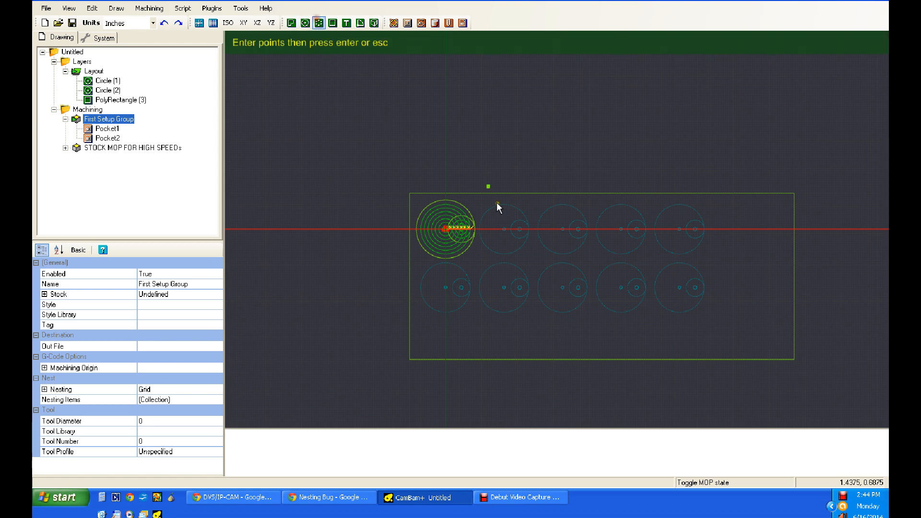
click(445, 229)
click(503, 229)
click(562, 228)
click(620, 229)
click(683, 229)
click(751, 261)
click(679, 288)
click(621, 288)
click(503, 287)
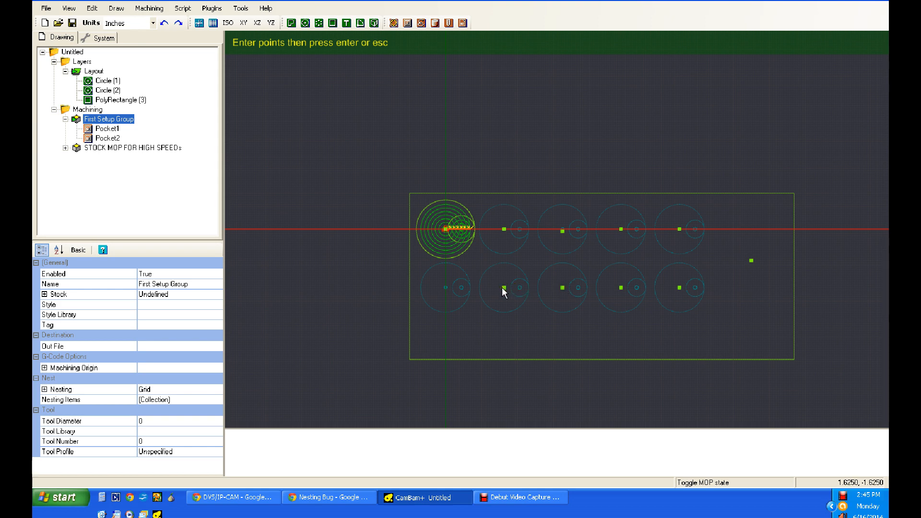
click(448, 289)
key(Return)
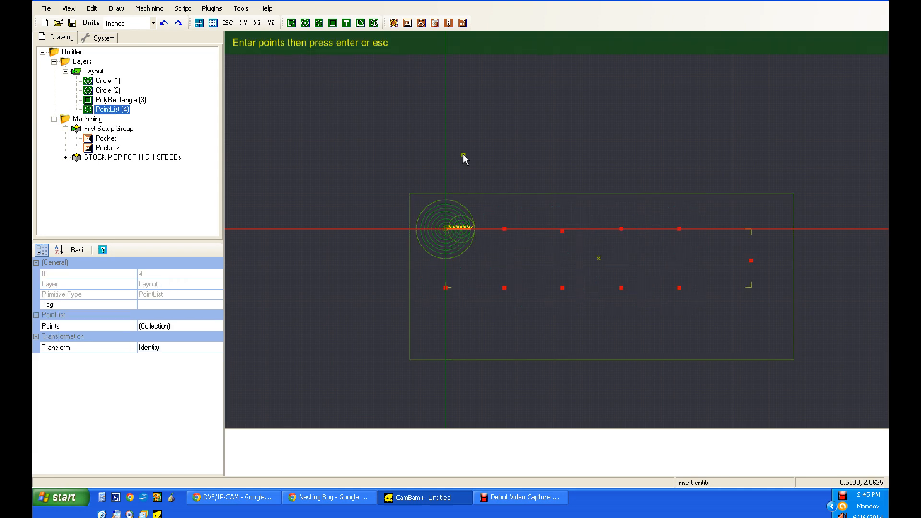
Set the First Setup Group's nest method to Point List and assign the drawn point list as its nesting points
click(120, 130)
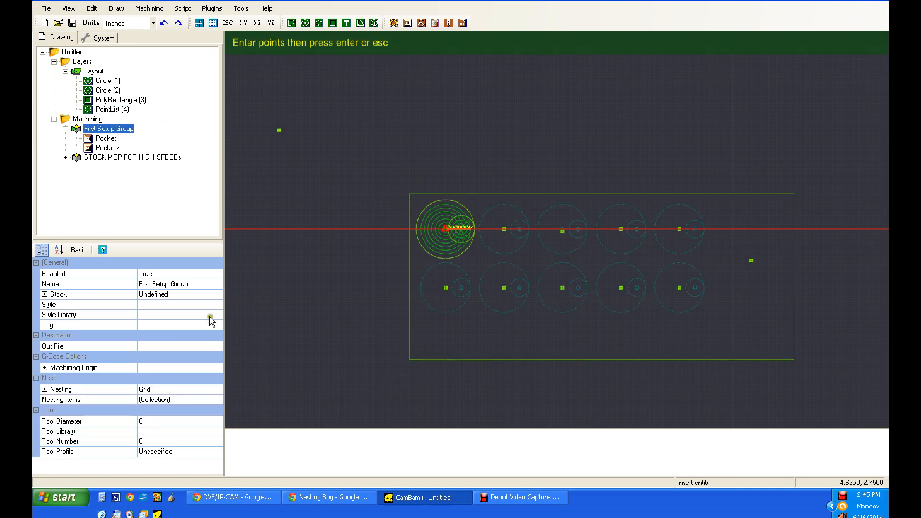
click(45, 389)
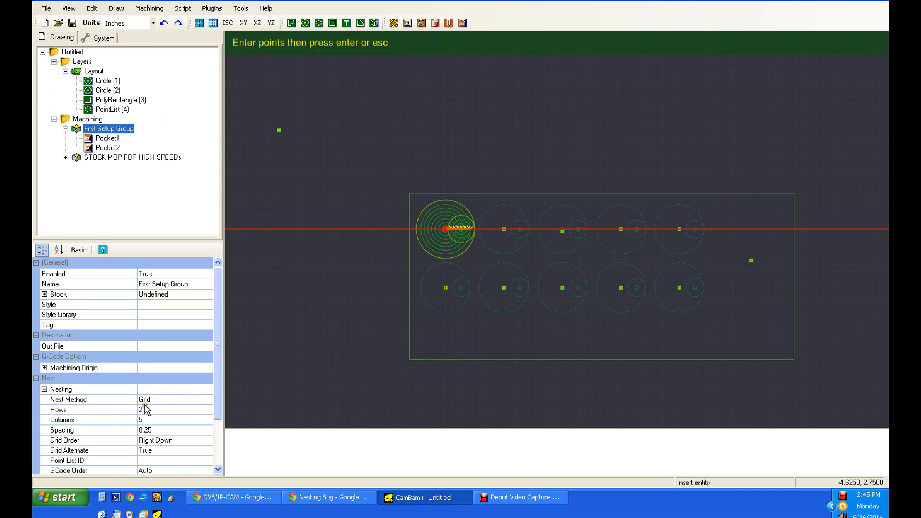
click(194, 400)
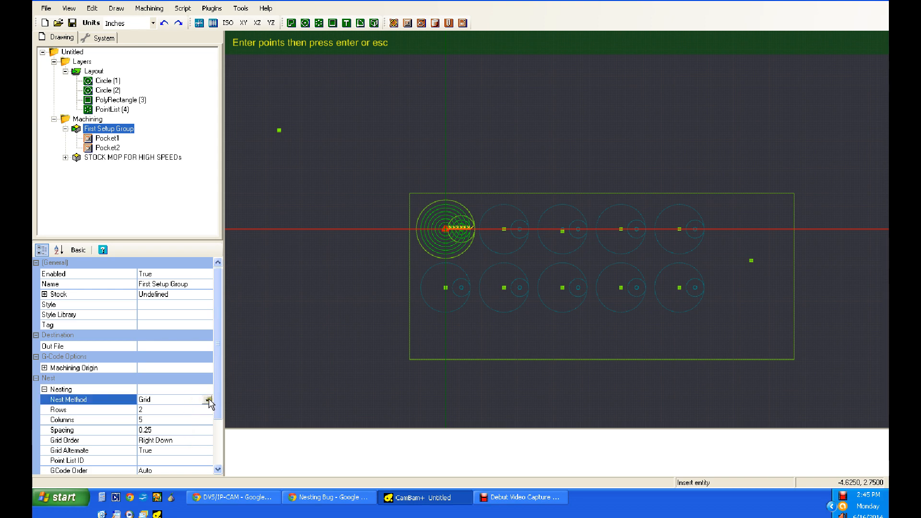
click(207, 400)
click(166, 442)
click(183, 459)
click(205, 460)
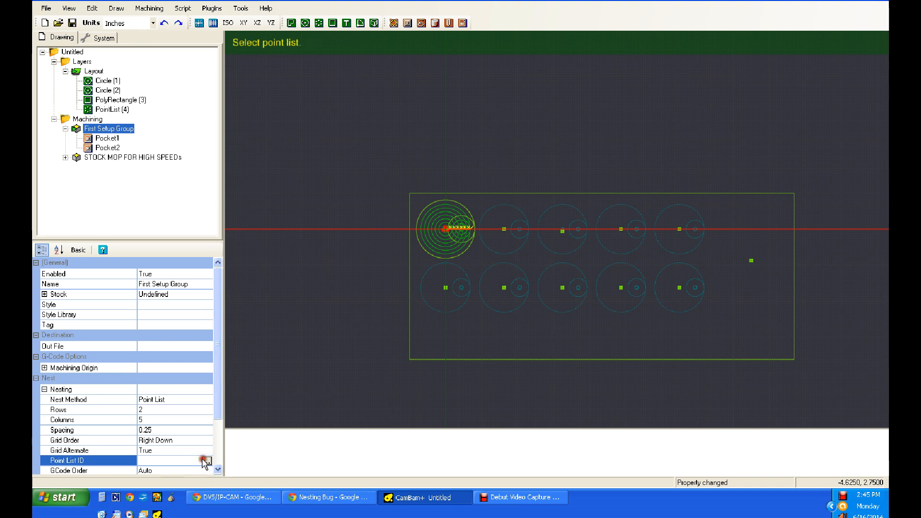
click(751, 261)
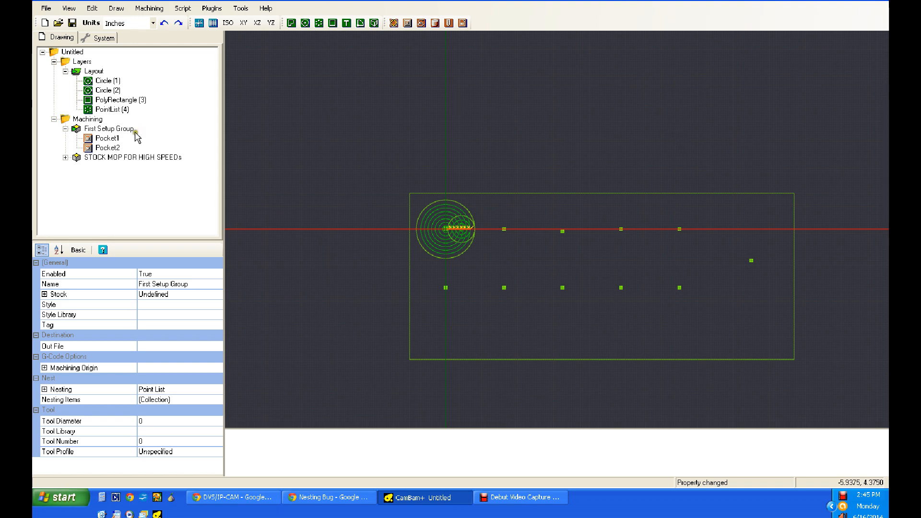
click(120, 129)
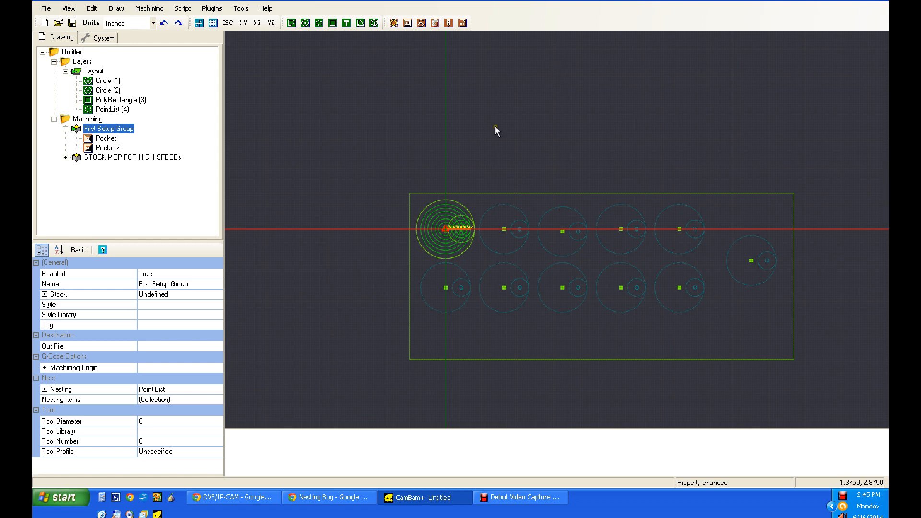
Move both circles and the rectangle, without the point list, down and right until the rectangle's upper-left corner is close to the origin
drag(365, 148, 603, 361)
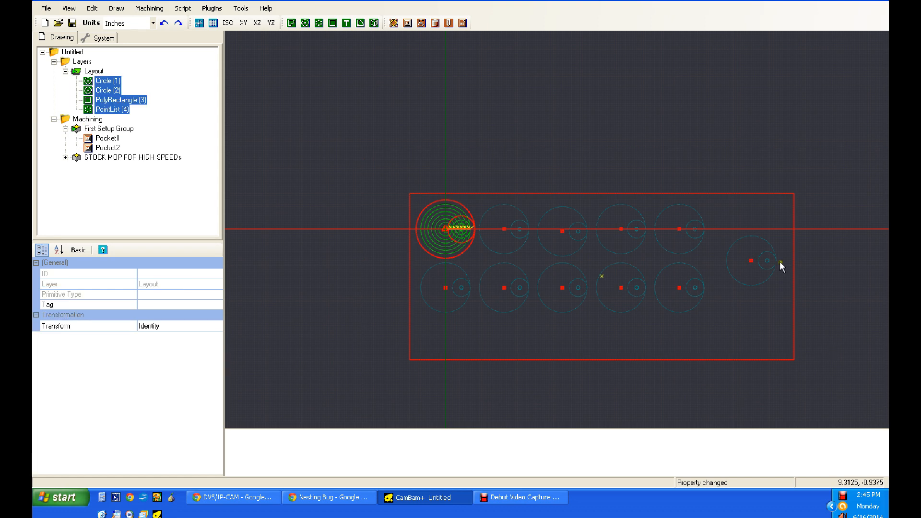
ctrl+click(749, 262)
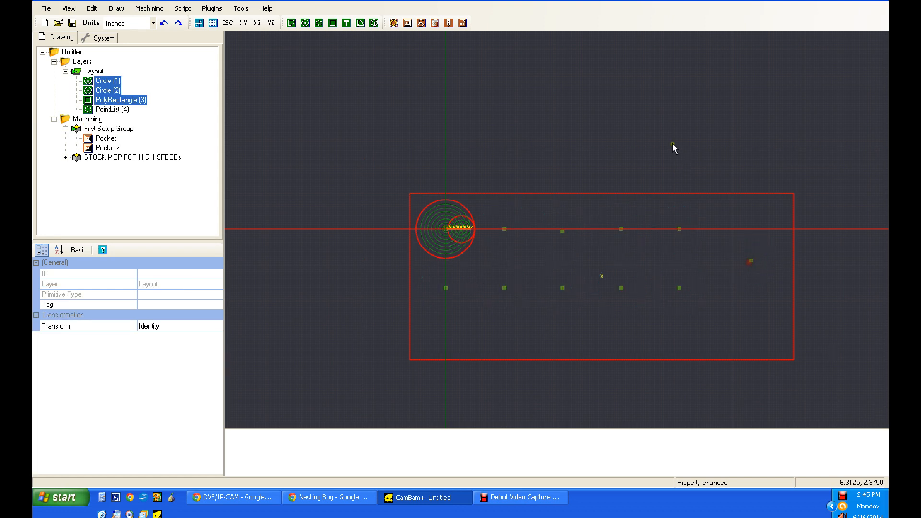
key(shift+Down)
key(shift+Down)
key(shift+Down)
key(shift+Down)
key(shift+Down)
key(shift+Down)
key(shift+Down)
key(shift+Down)
key(shift+Down)
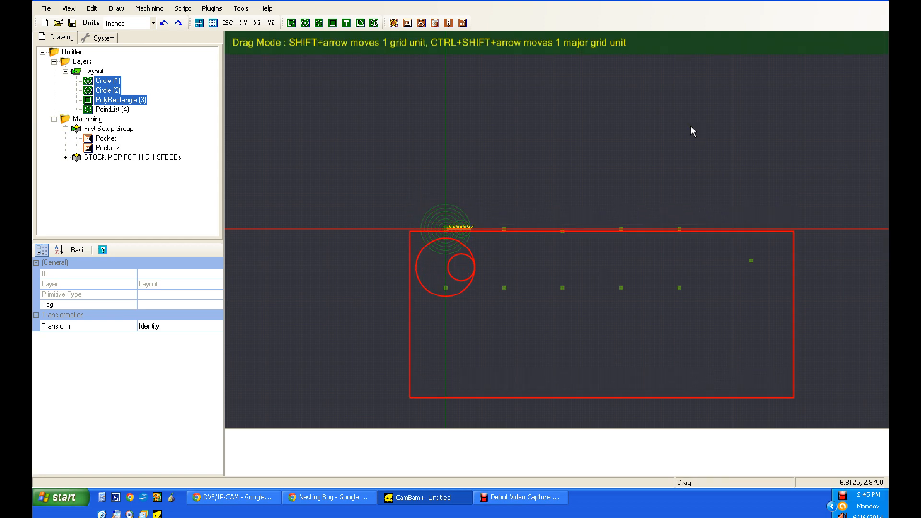
key(shift+Right)
key(shift+Right)
key(shift+Right)
key(shift+Right)
key(shift+Right)
key(shift+Right)
key(shift+Right)
key(shift+Right)
key(shift+Right)
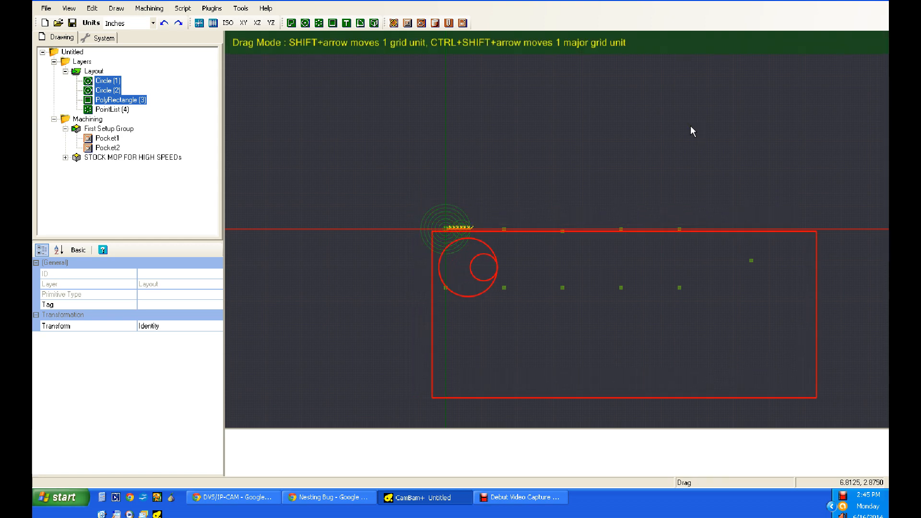
key(Return)
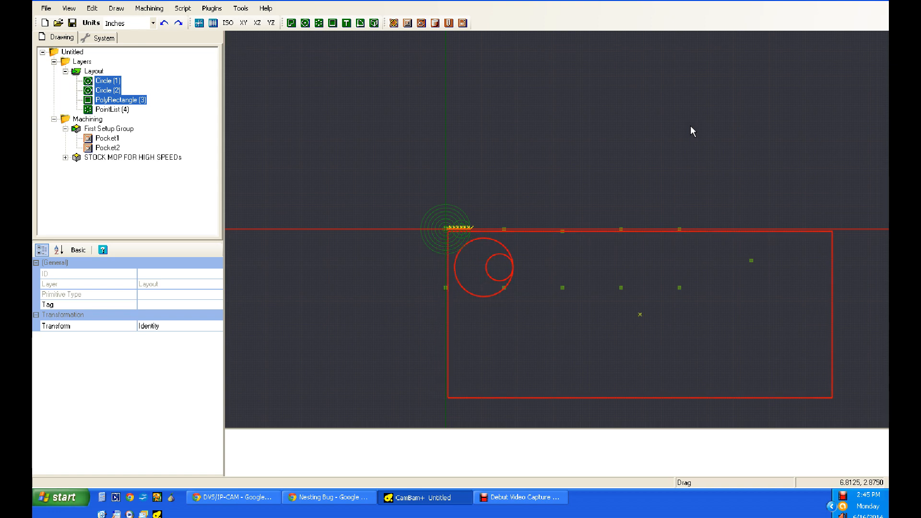
click(690, 125)
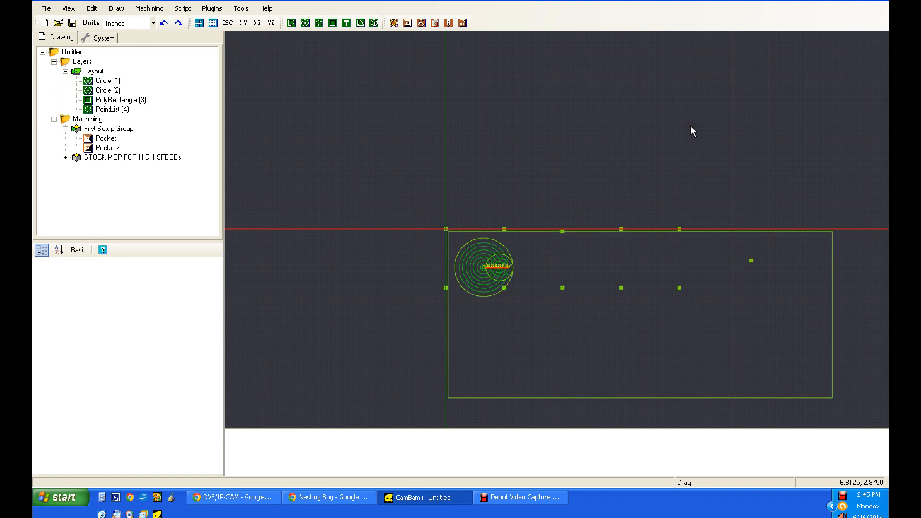
Inspect the First Setup Group's nested copies around the moved geometry, and select the point list for comparison
click(108, 129)
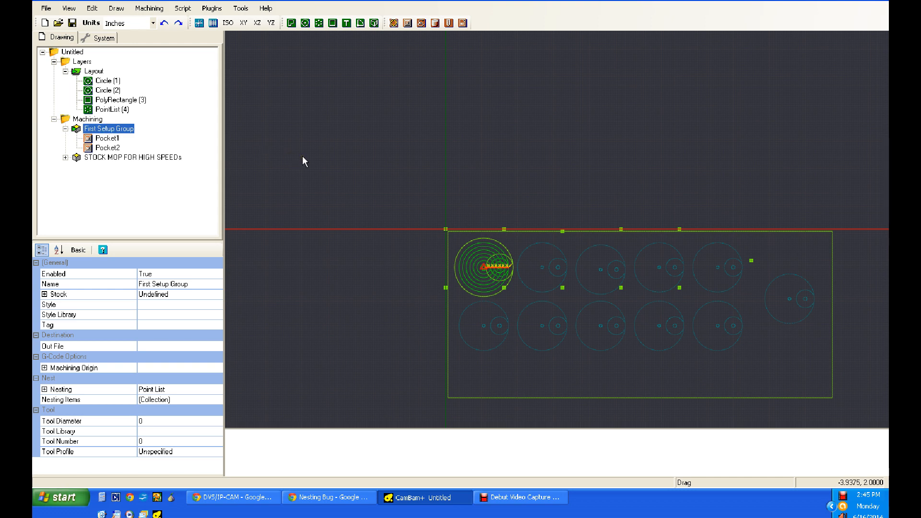
click(445, 230)
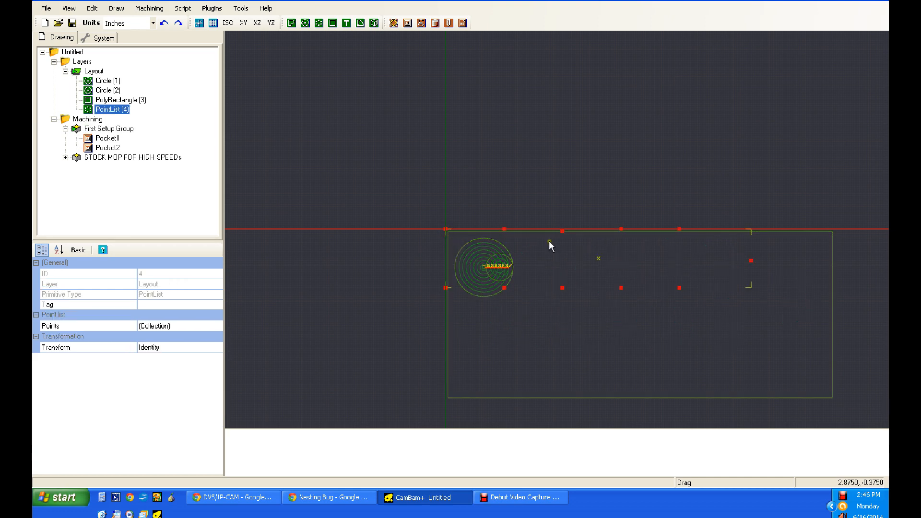
Nudge the point list down and right until its upper-left point is inside the rectangle, and display the First Setup Group's nested copies
key(shift+Down)
key(shift+Down)
key(shift+Down)
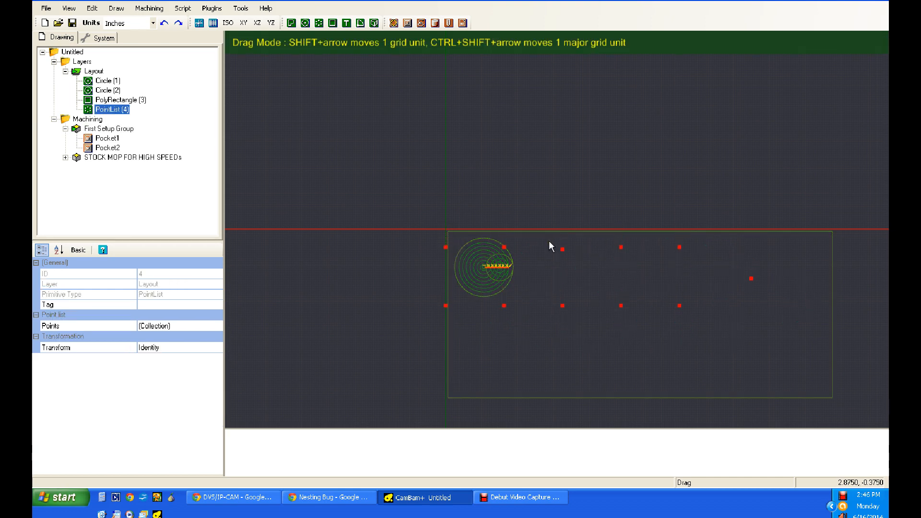
key(shift+Right)
key(shift+Right)
key(shift+Right)
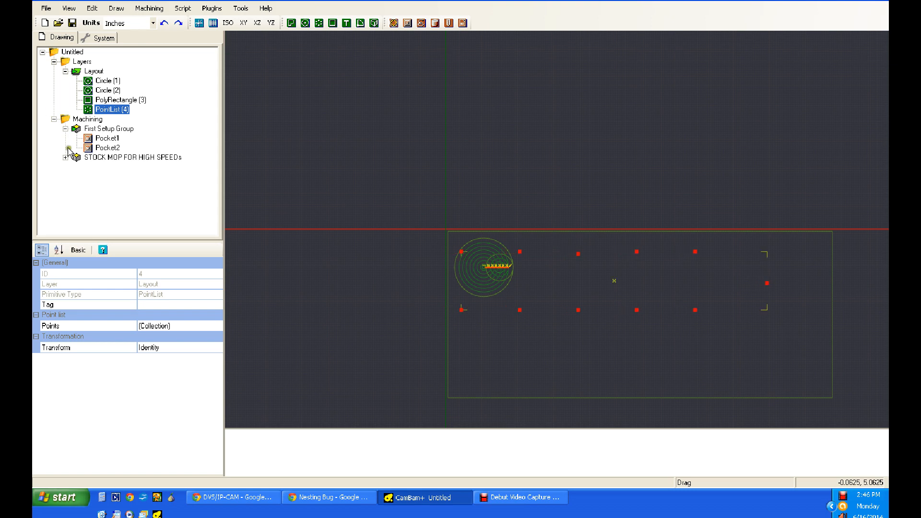
click(119, 130)
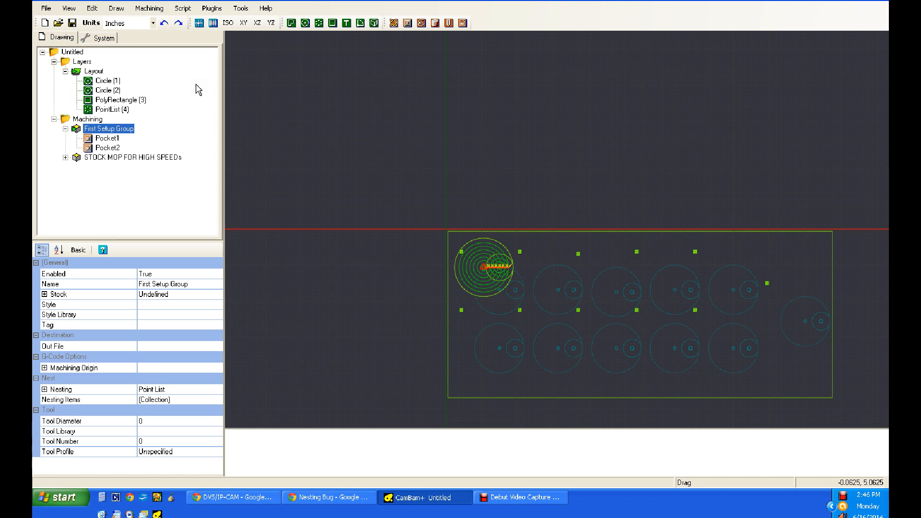
Move the point list by its upper-left point to about 2.56, 0.63, above the rectangle's top edge
click(520, 251)
right_click(517, 193)
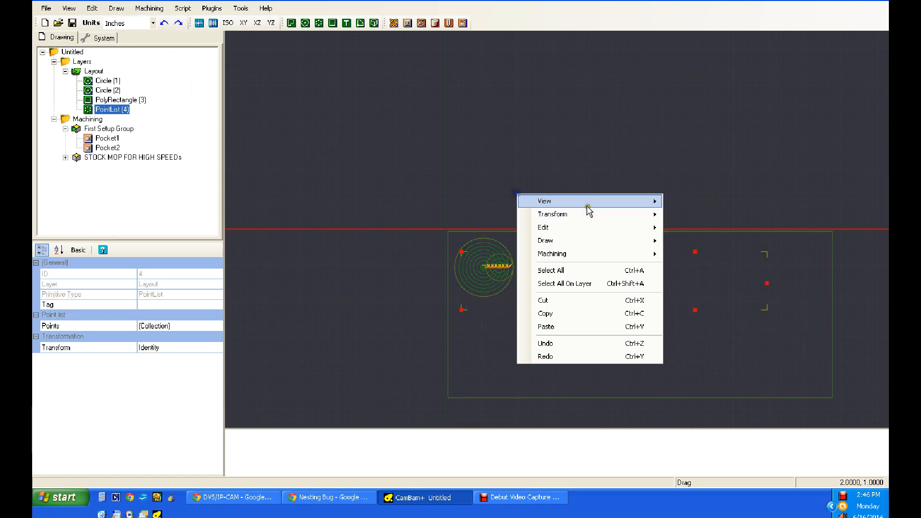
mouse_move(583, 214)
click(691, 215)
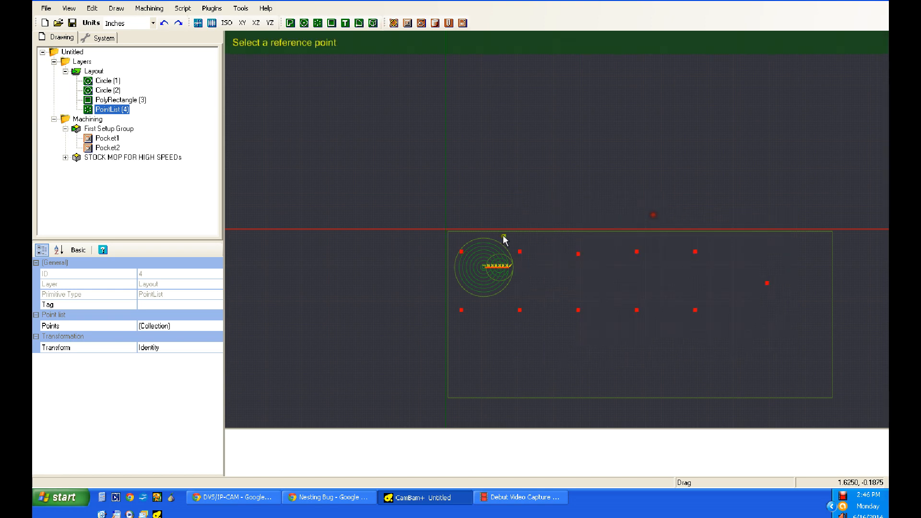
click(461, 250)
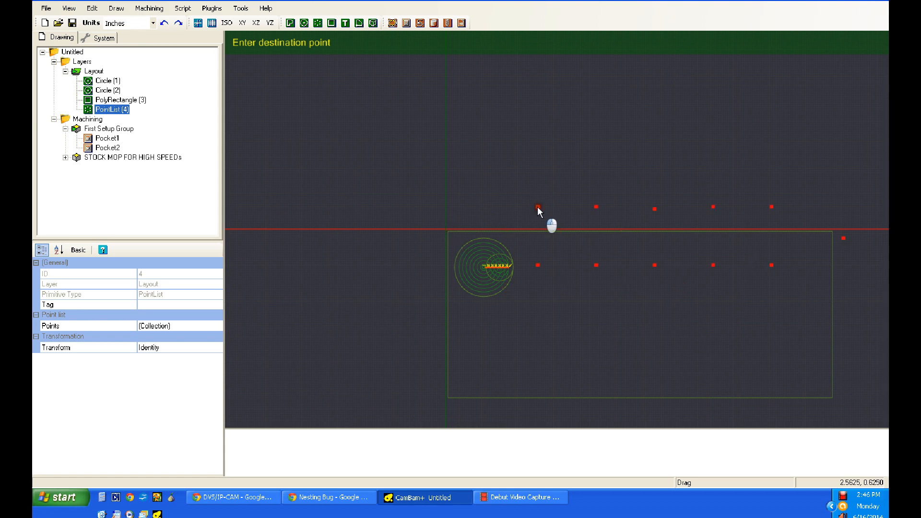
click(538, 207)
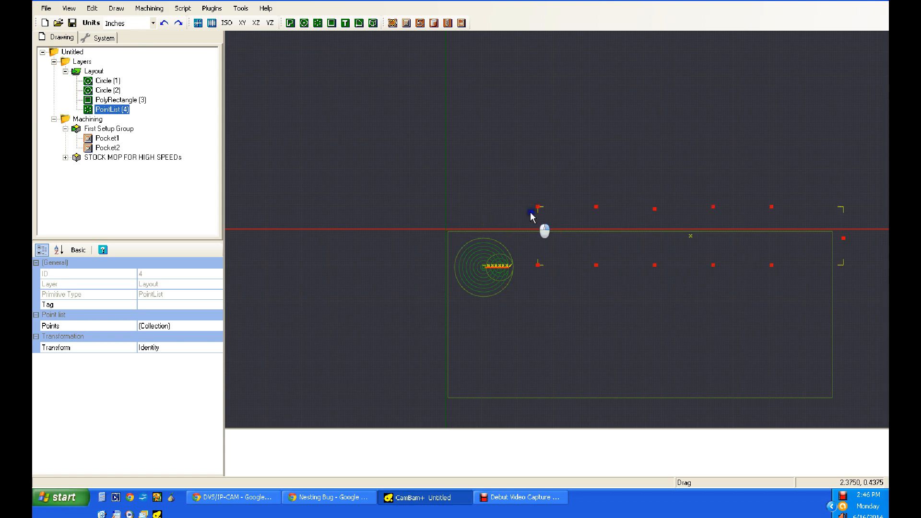
Move the point list by its upper-left point onto the origin, and display the First Setup Group's nested copies
right_click(531, 213)
mouse_move(580, 234)
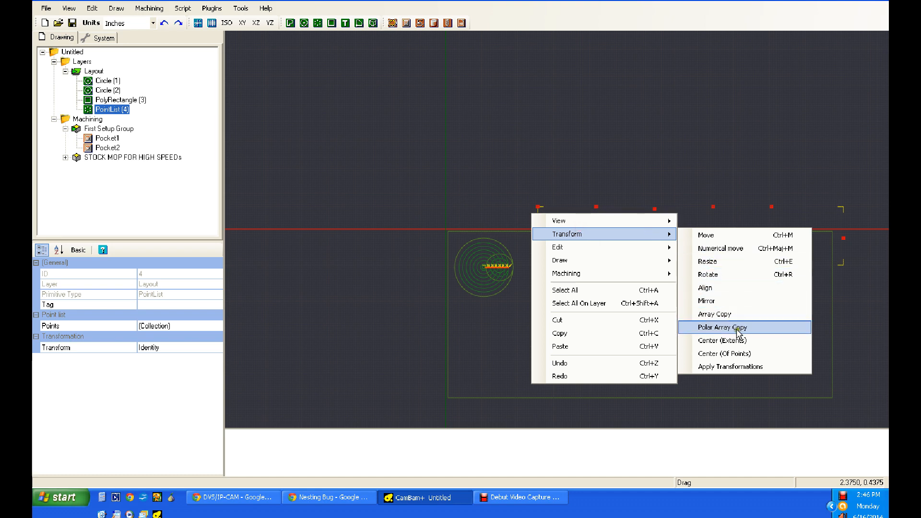
click(705, 235)
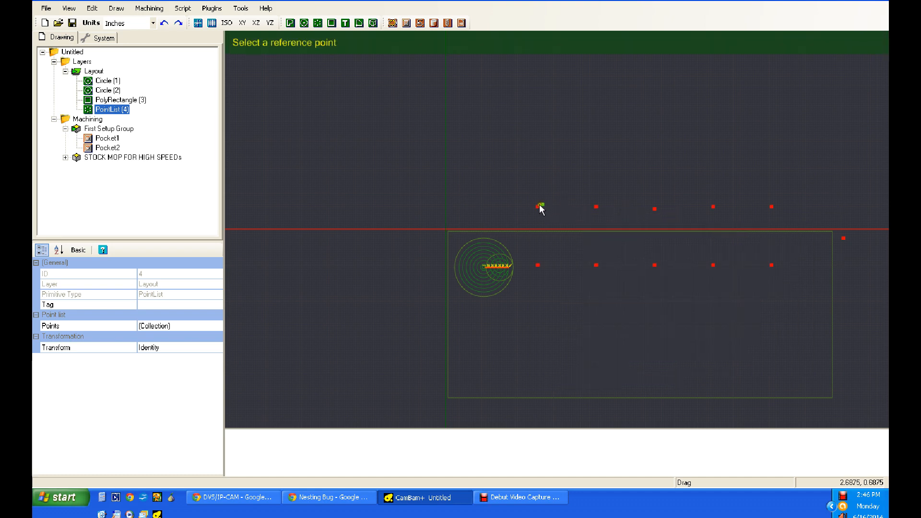
click(538, 207)
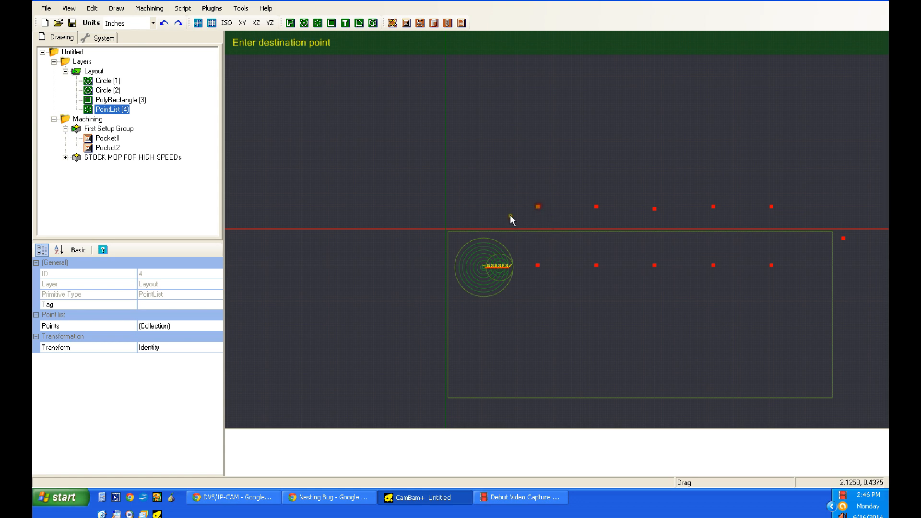
click(445, 229)
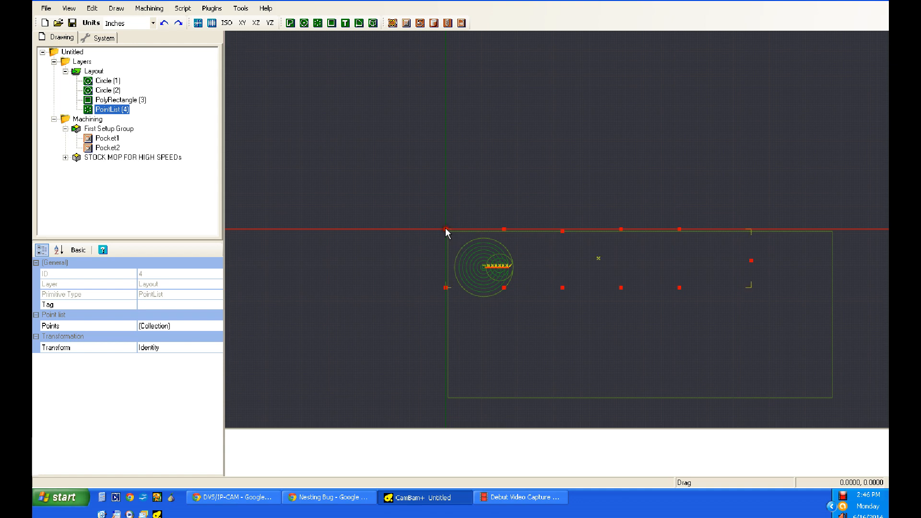
click(641, 162)
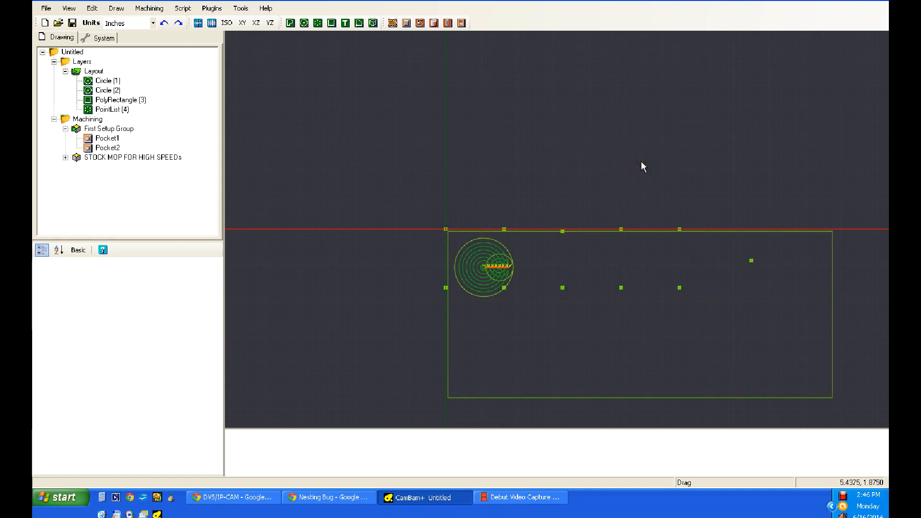
click(116, 130)
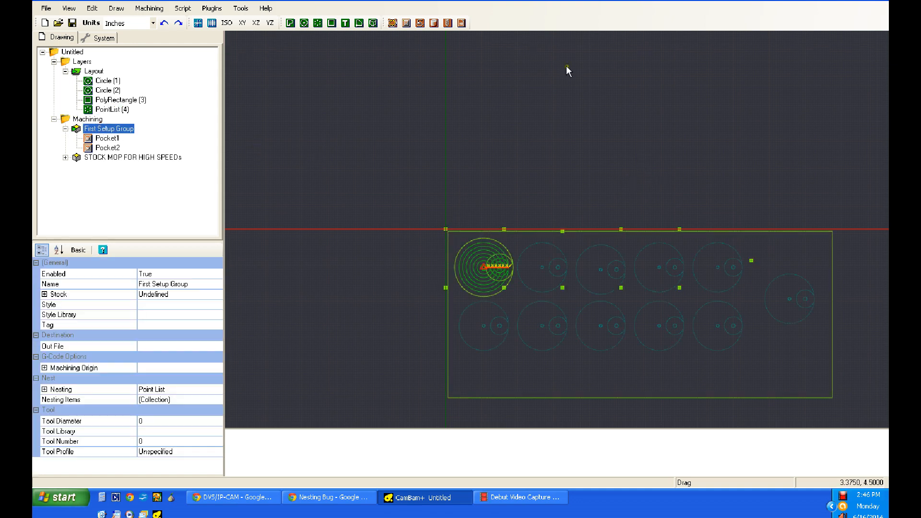